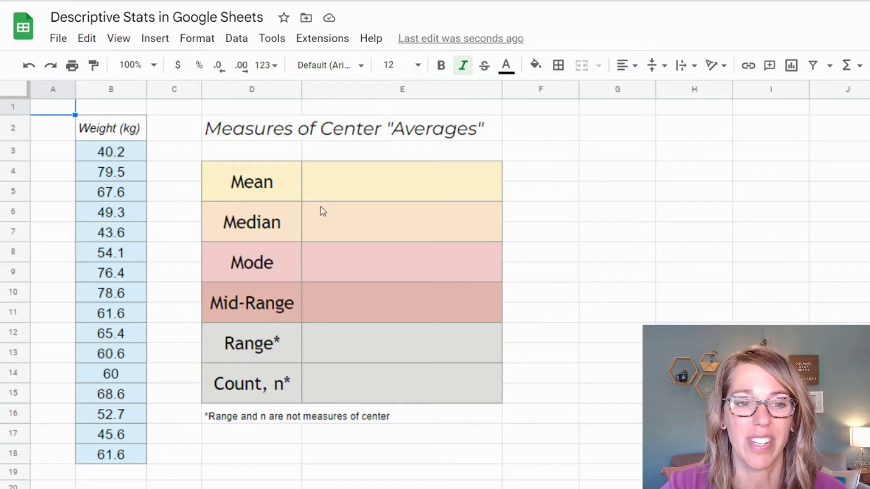
Step: Enter =AVERAGE(B3:B18) in the Mean cell E4 to average the weights
left_click(337, 184)
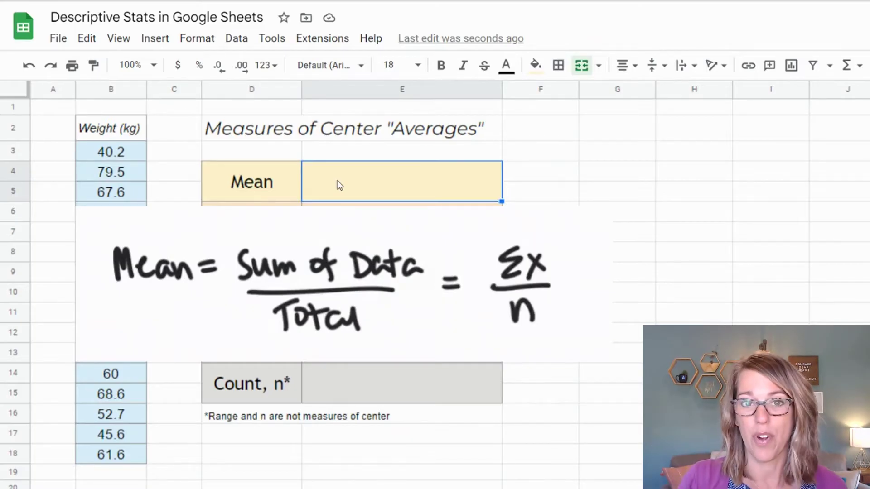
type("=")
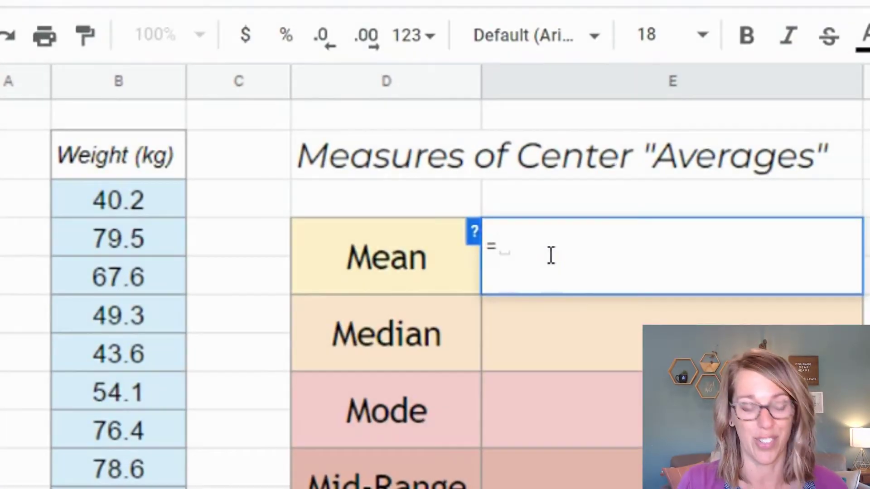
type("average(")
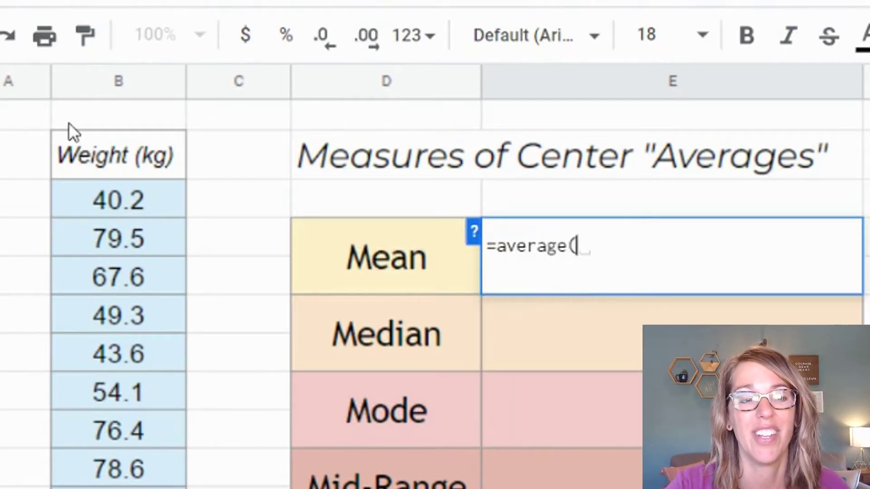
left_click(101, 92)
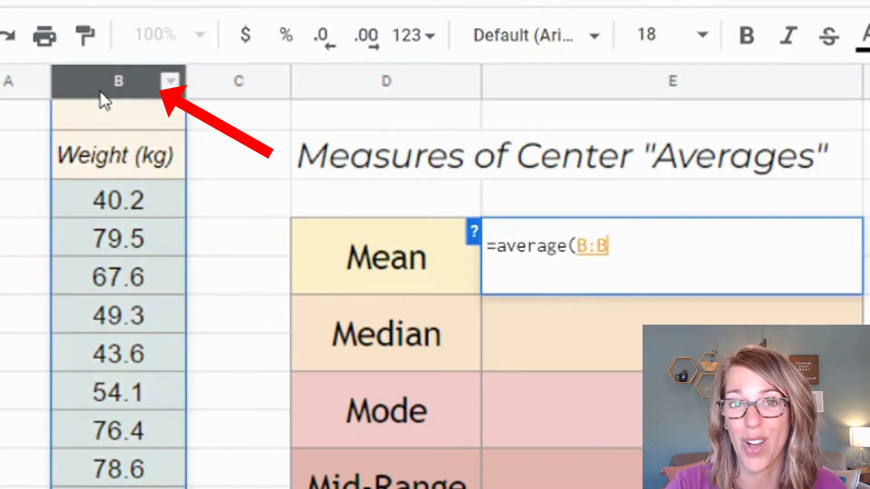
left_click(113, 211)
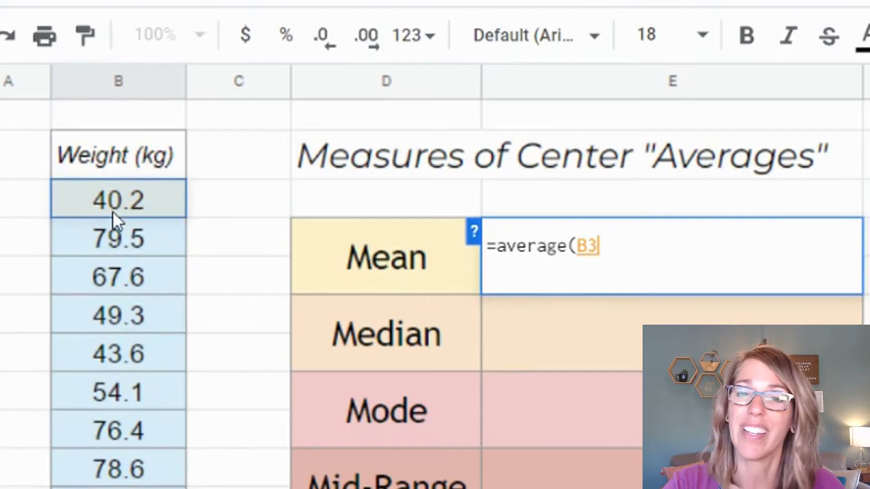
left_click_drag(112, 211, 113, 487)
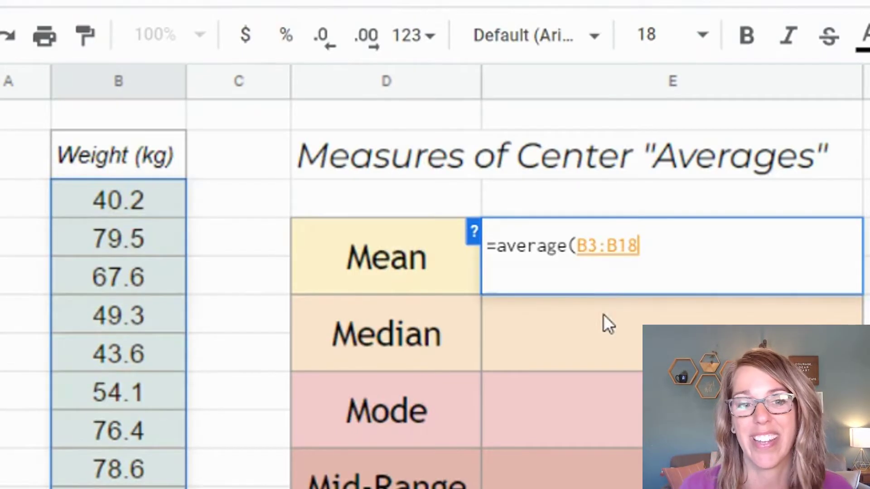
key("Return")
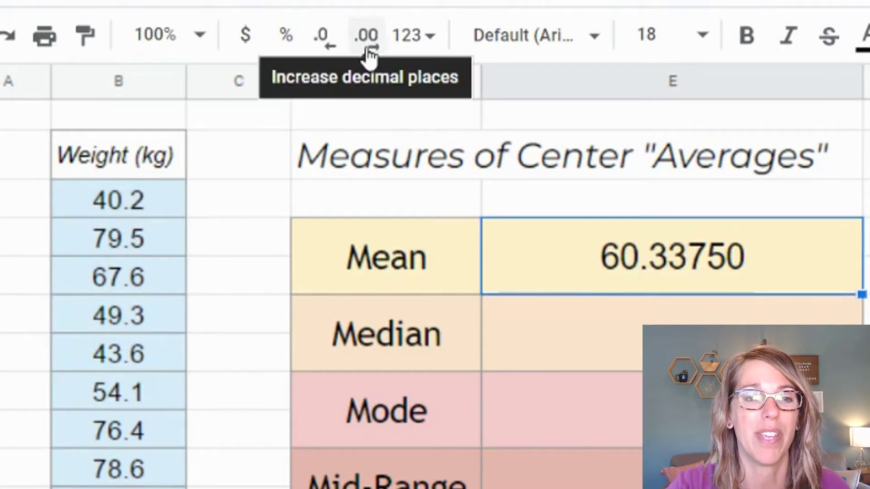
Step: Reduce the mean's decimal places so it displays 60.3
left_click(332, 49)
left_click(333, 51)
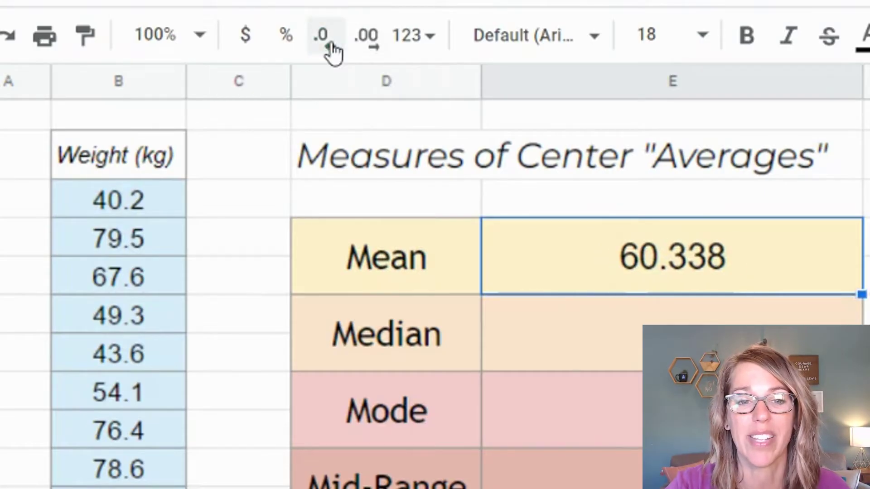
left_click(332, 50)
left_click(332, 49)
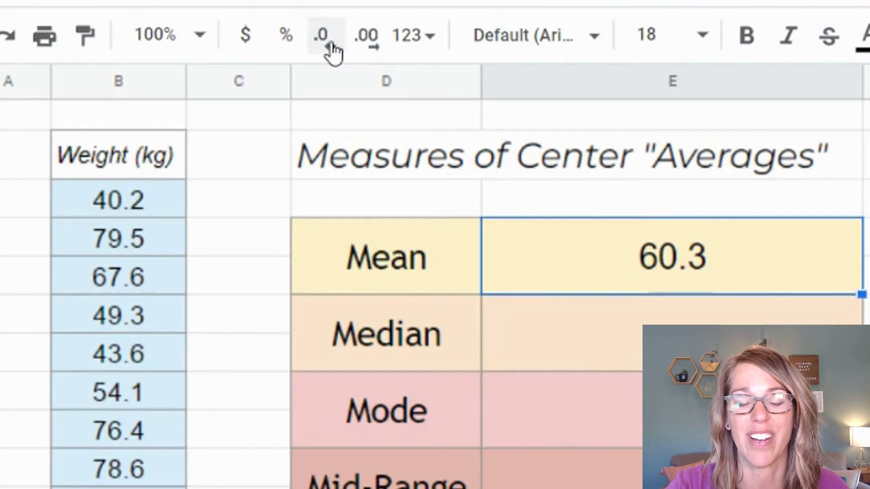
left_click(569, 334)
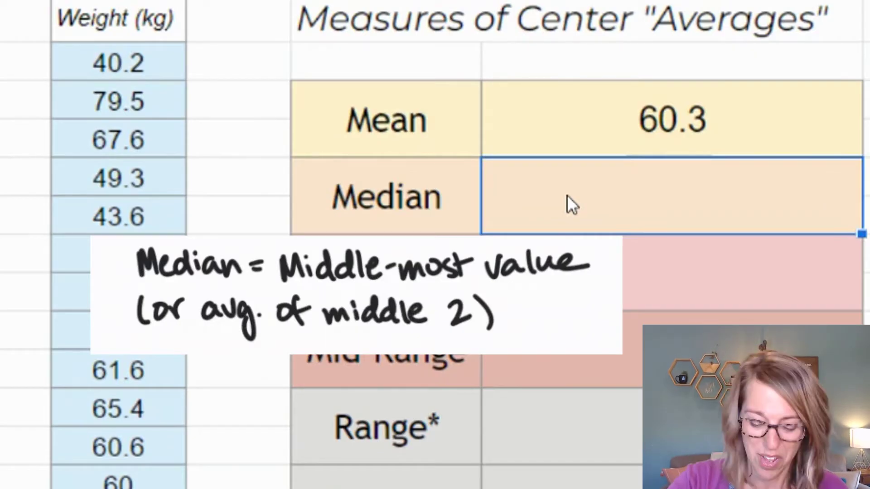
Step: Enter =MEDIAN(B:B) in the Median cell, giving 61.1
type("=")
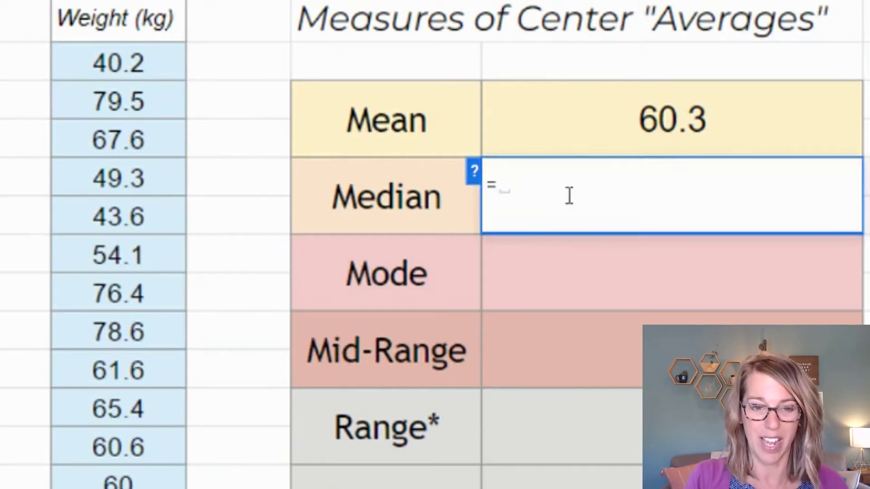
type("median")
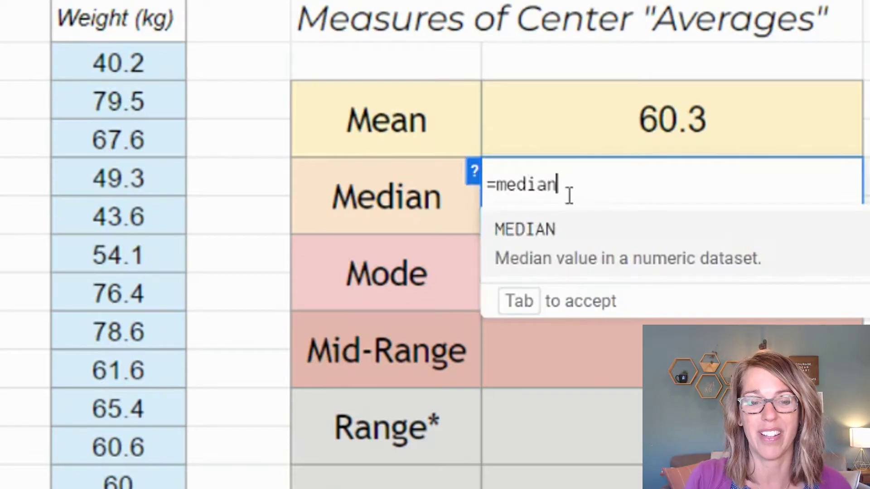
type("(")
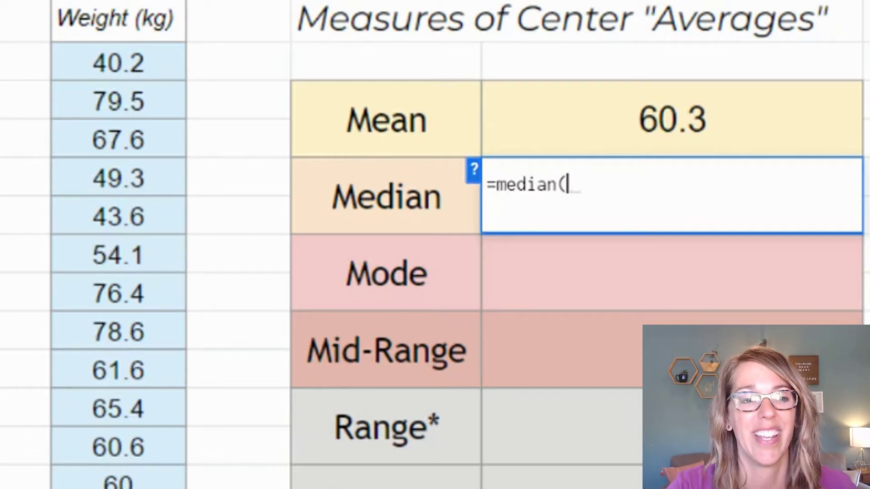
type("B:B")
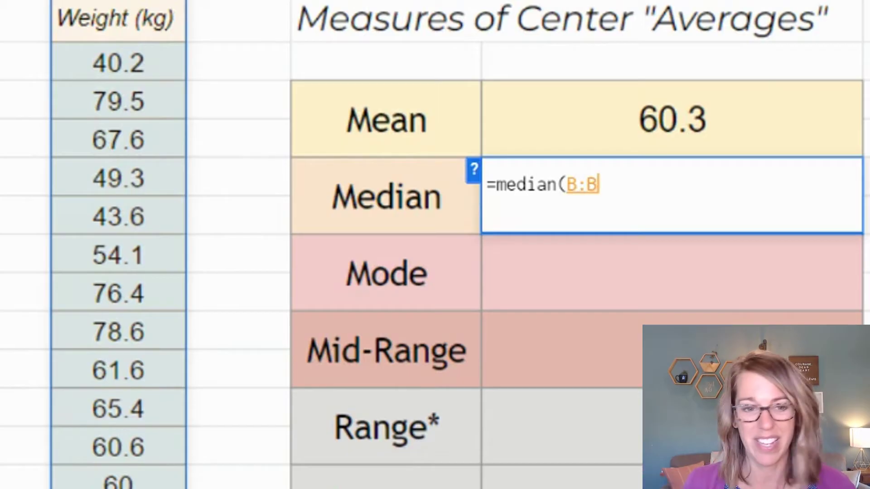
key("Return")
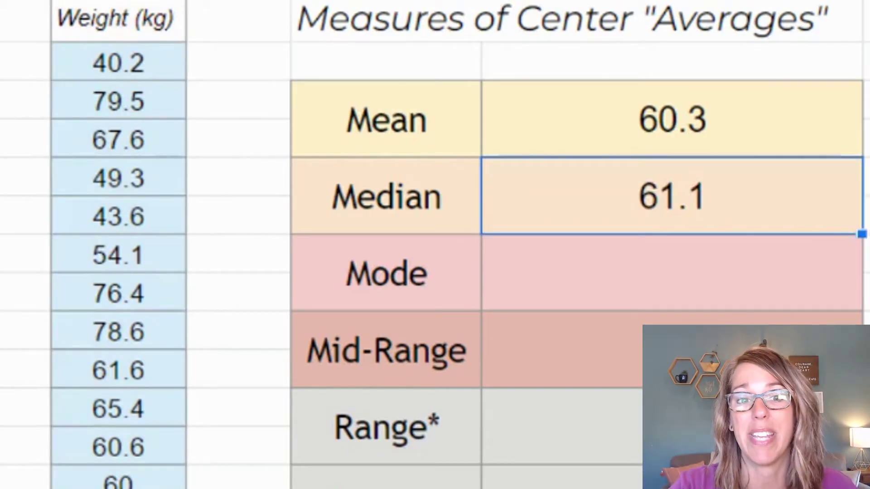
Step: Put =MODE(B:B) in the Mode cell, returning 61.6
left_click(597, 268)
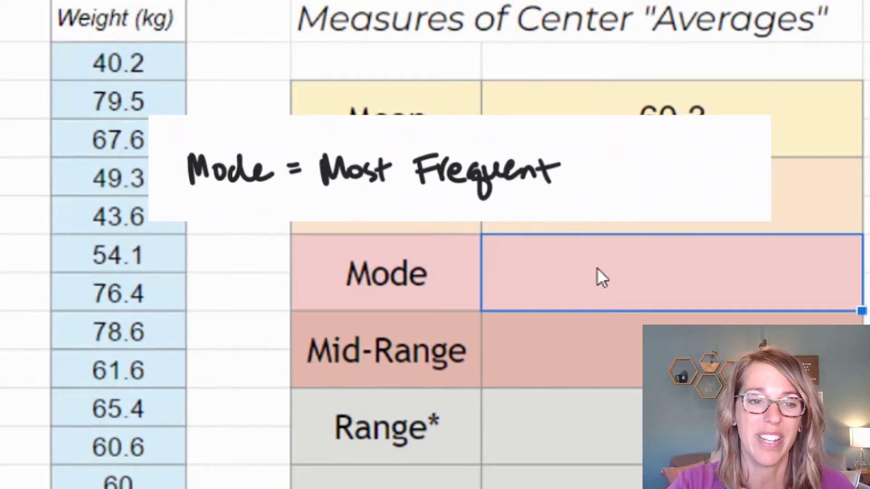
type("=mode(")
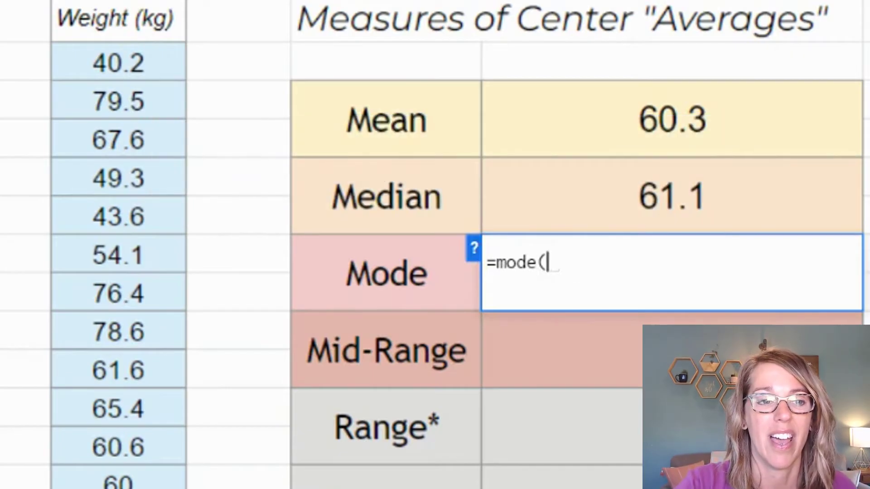
left_click(119, 2)
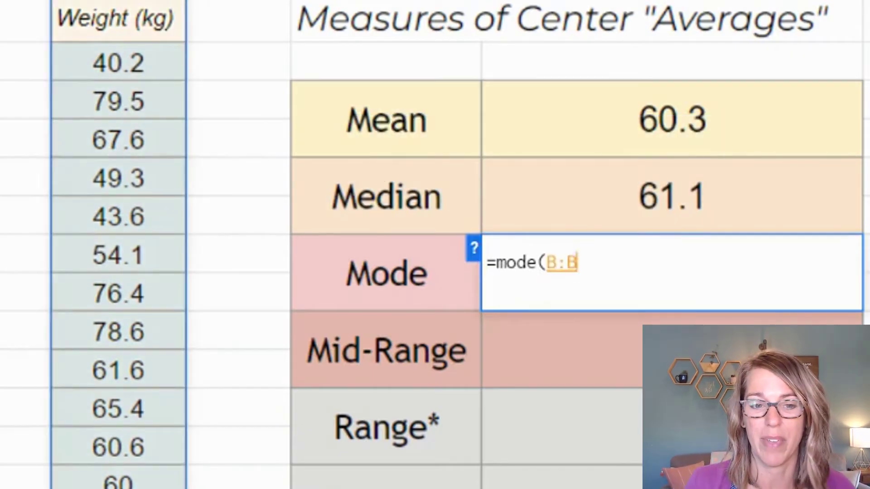
key("Return")
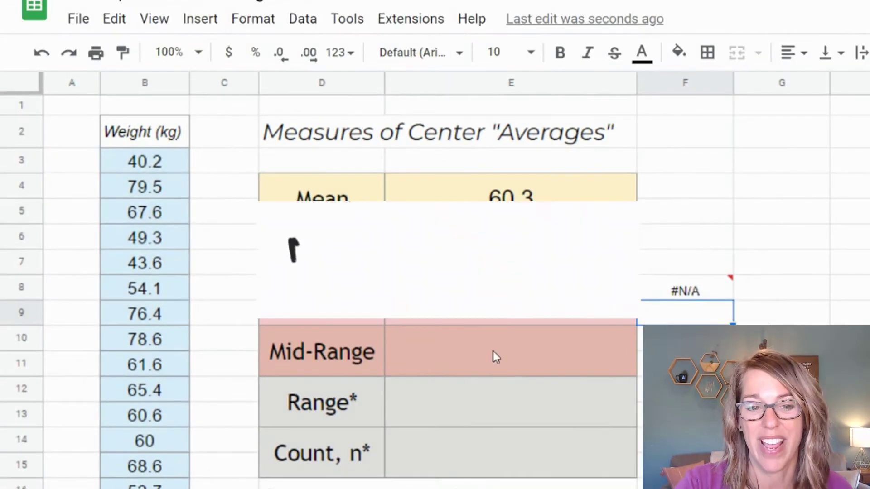
Step: Enter =(MIN(B:B)+MAX(B:B))/2 in E10 for a Mid-Range of 59.85
left_click(495, 356)
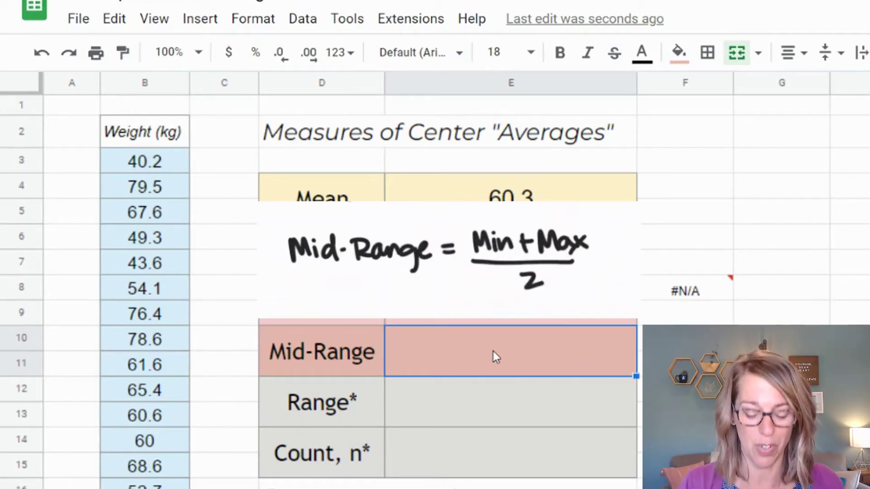
type("=")
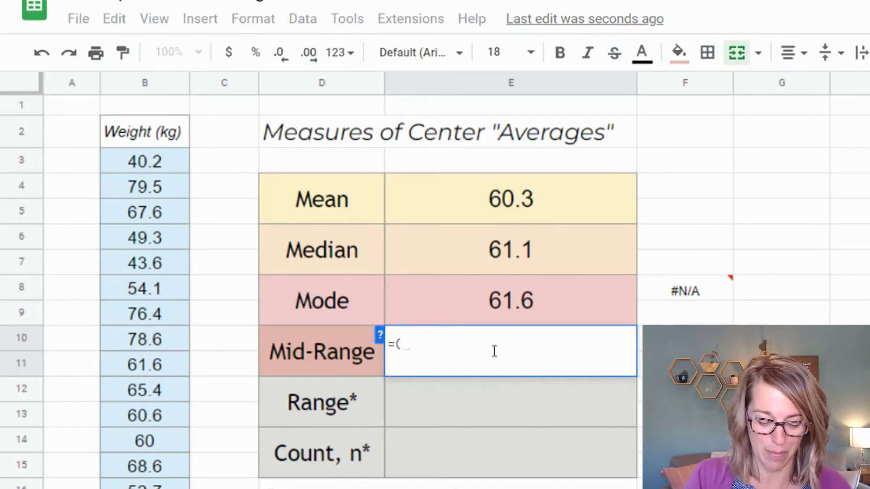
type("(min(")
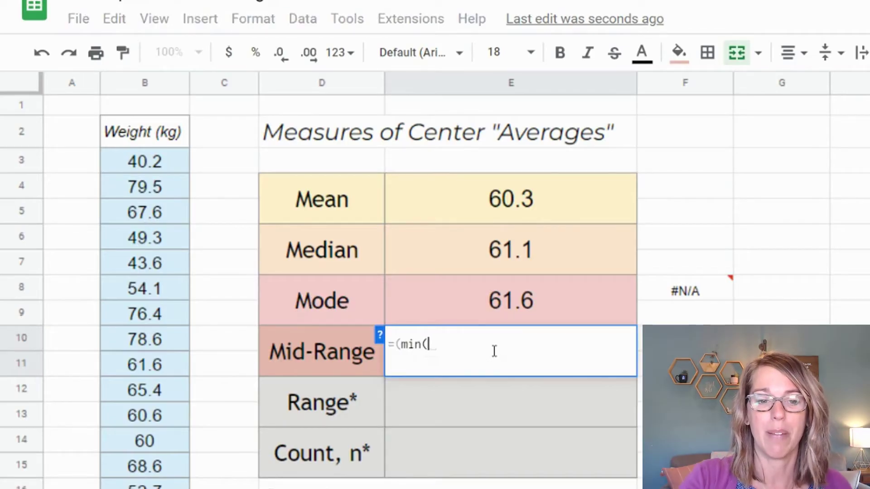
left_click(138, 90)
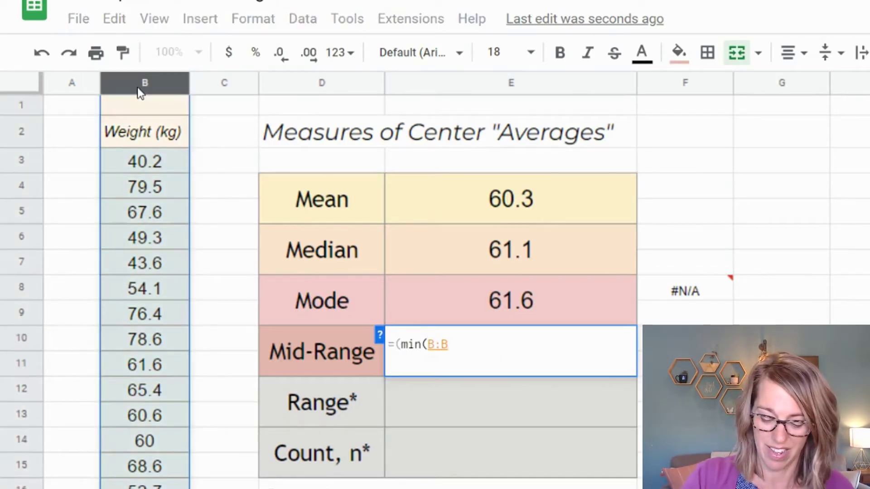
type(")")
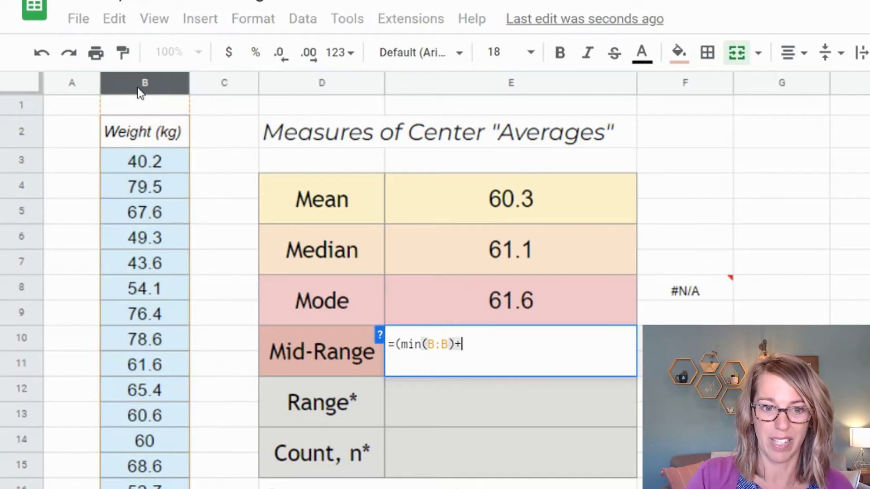
type("+max(")
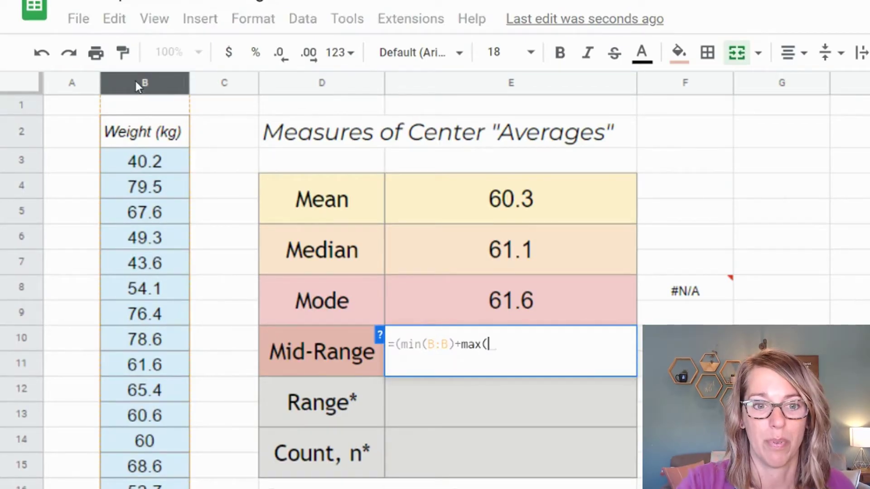
left_click(136, 84)
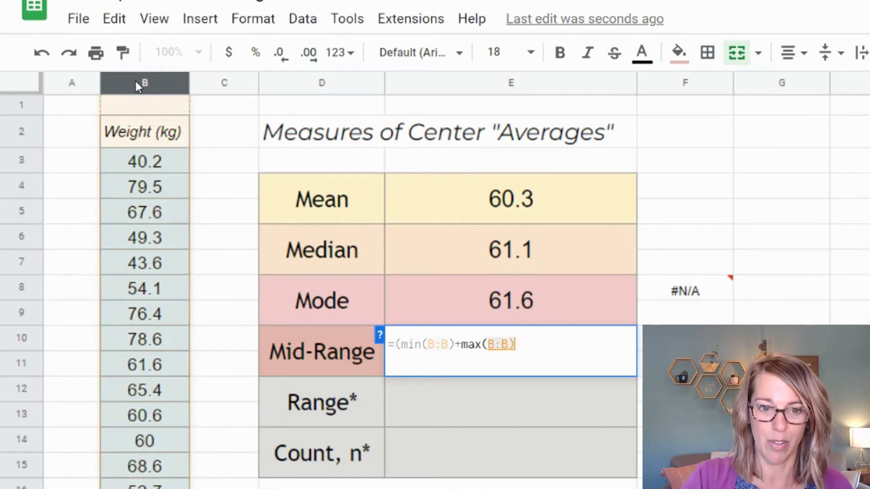
type("))")
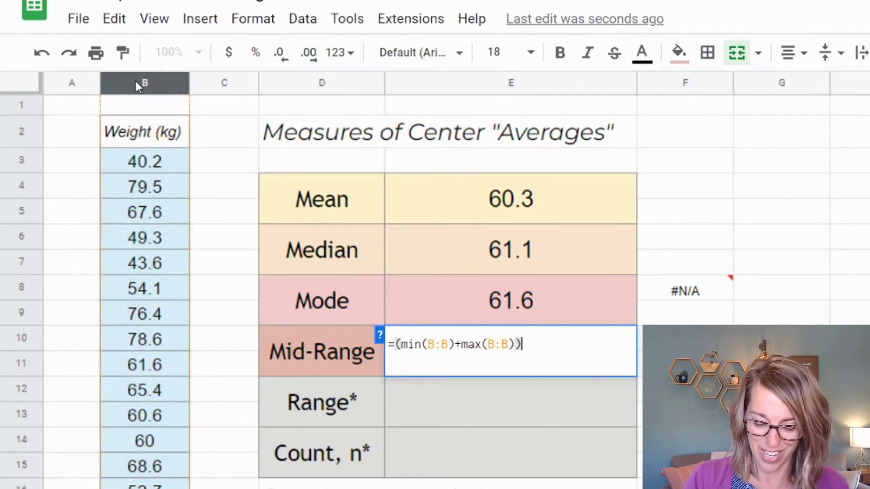
type("/2")
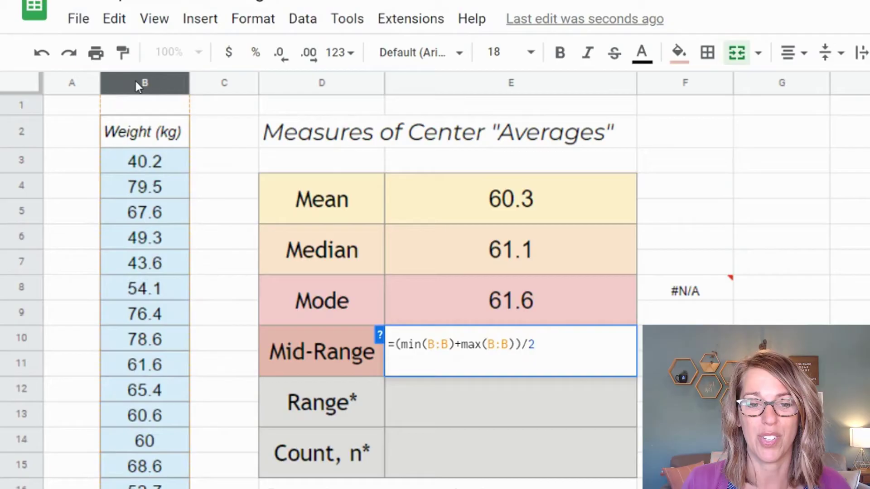
key("Return")
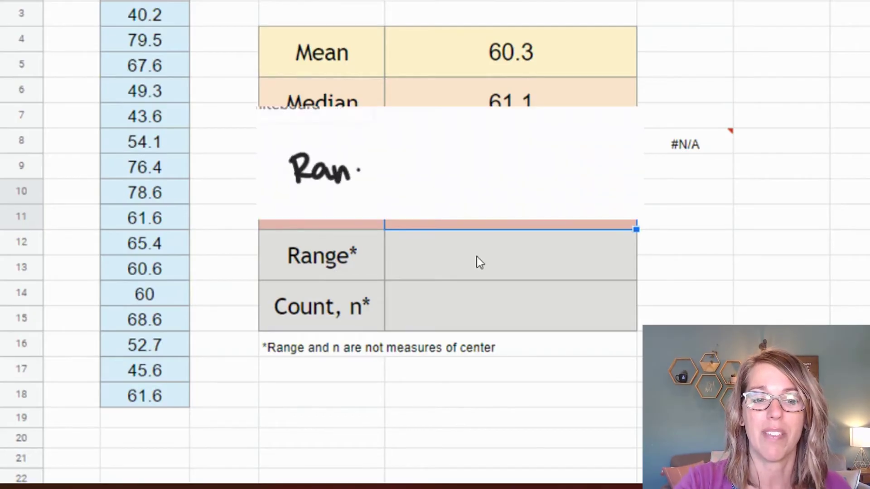
Step: Enter =MAX(B:B)-MIN(B:B) in the Range cell, giving 39.3
left_click(477, 256)
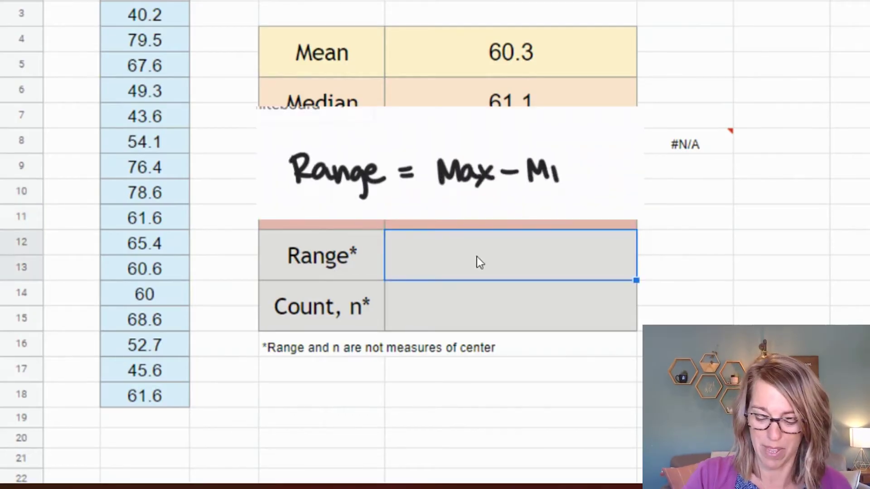
type("=max(")
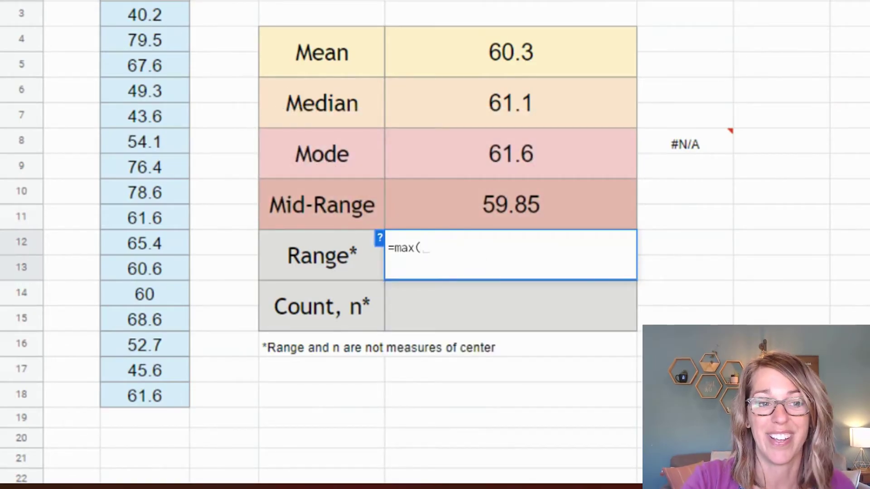
type("B:B)")
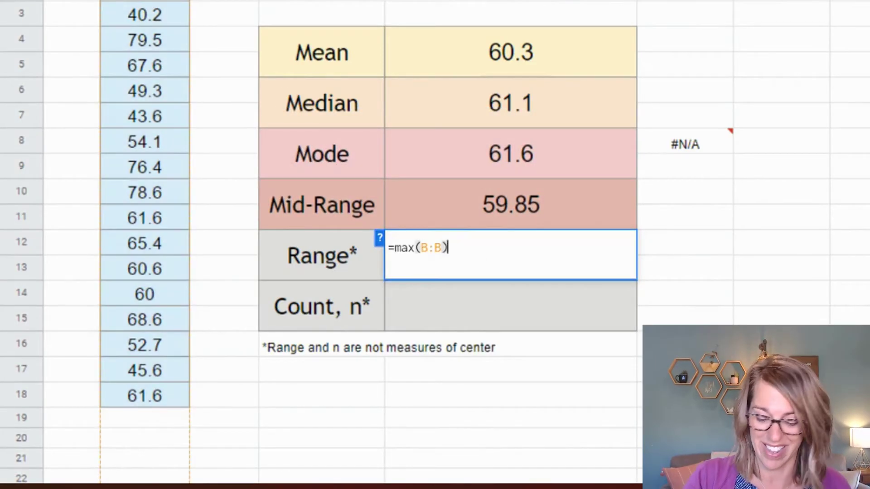
type("-min(")
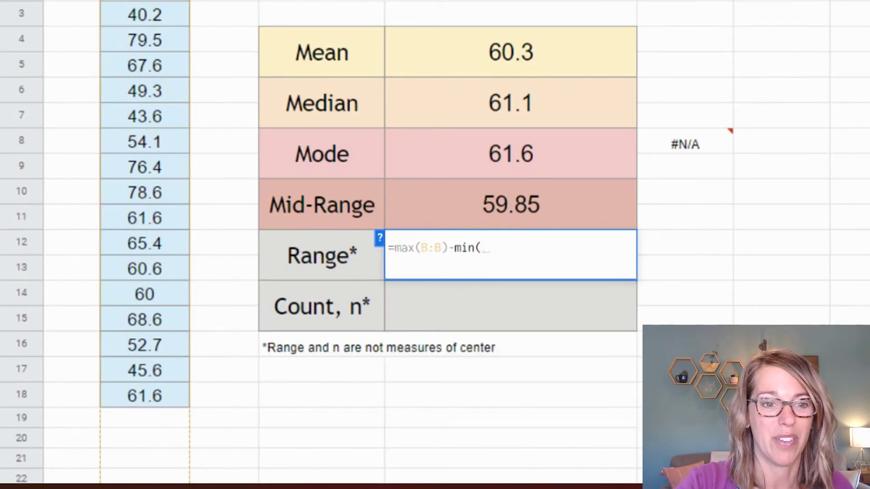
type("B:B)")
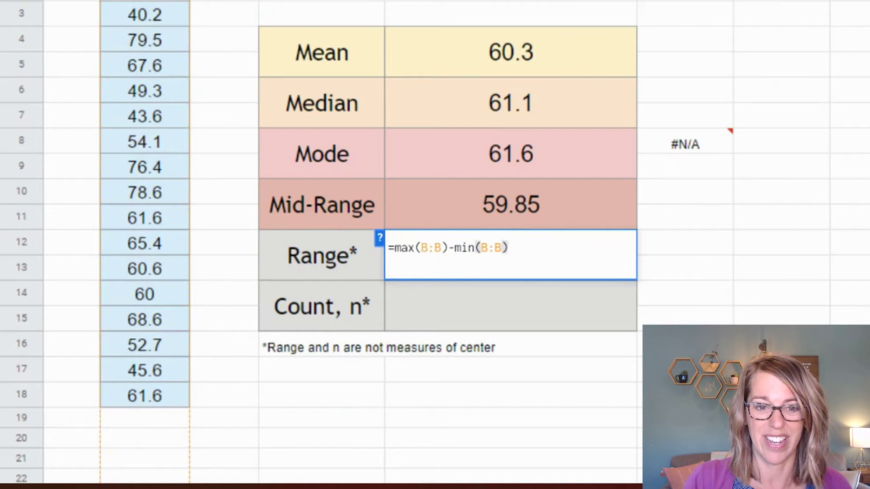
key("Return")
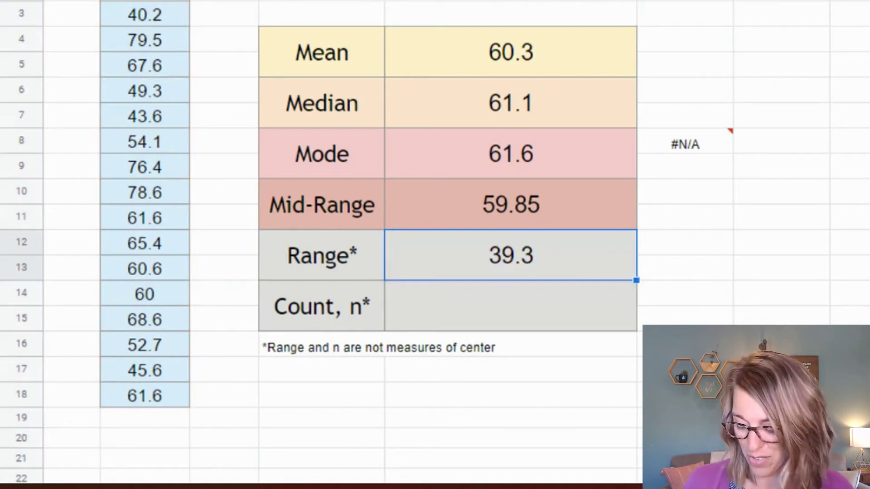
Step: Enter =COUNT(B3:B18) in the Count, n* cell, giving 16
left_click(511, 306)
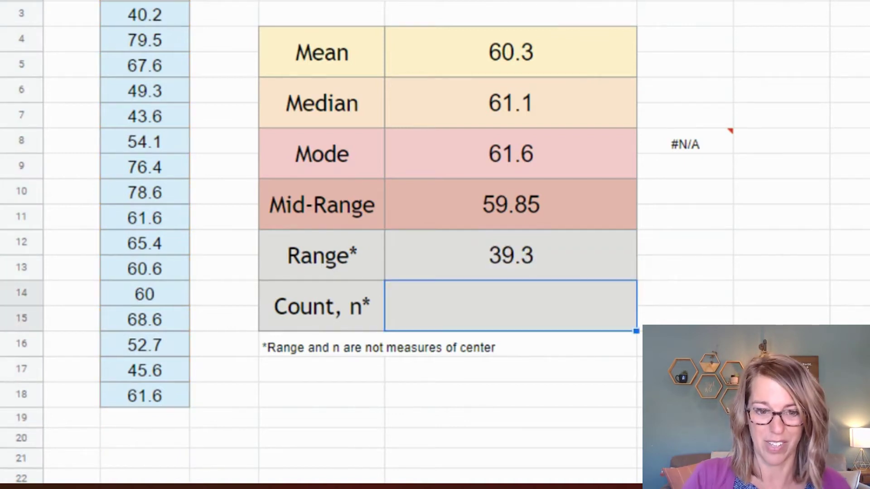
type("=count(")
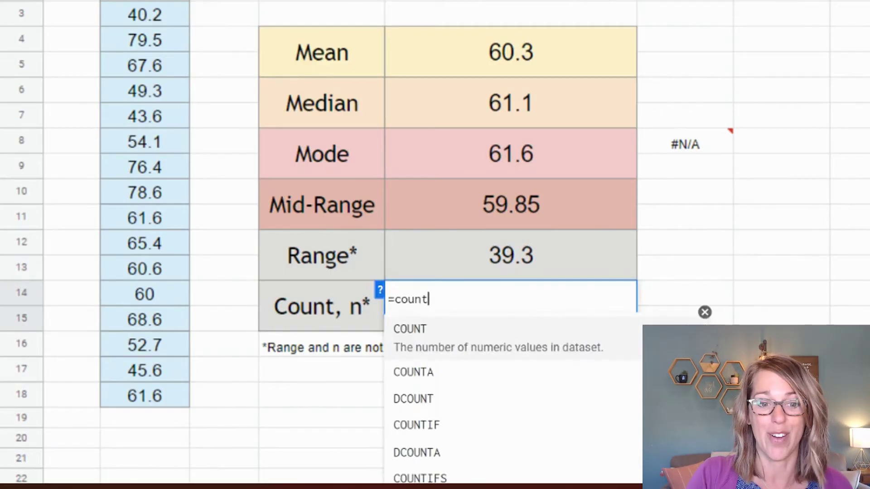
left_click(148, 14)
left_click_drag(148, 15, 157, 387)
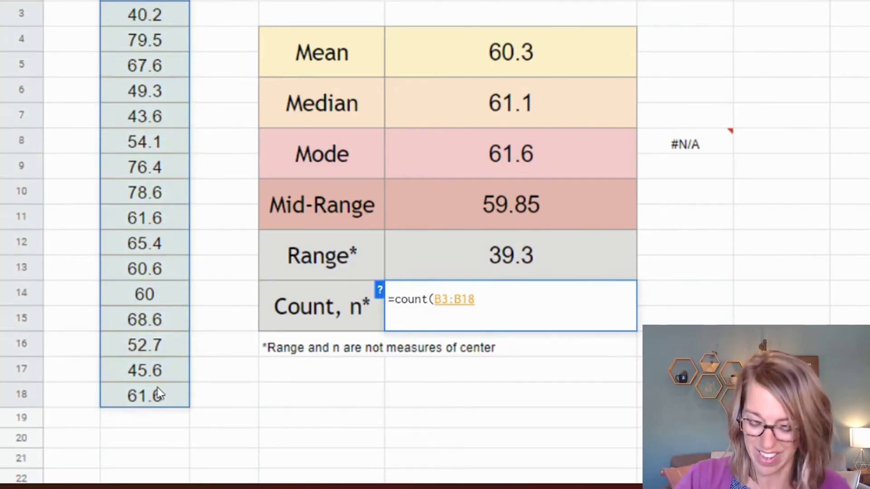
key("Return")
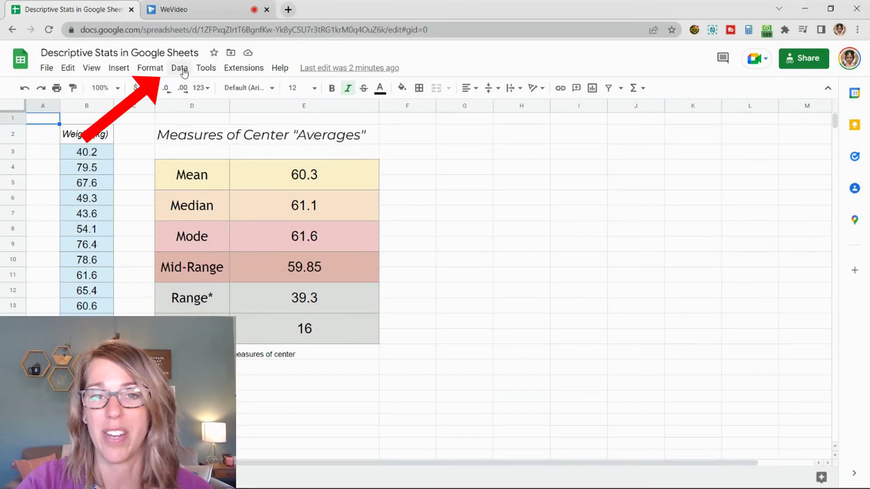
Step: Show Column stats for column B, down to average 60.3375 and median 61.1
left_click(179, 68)
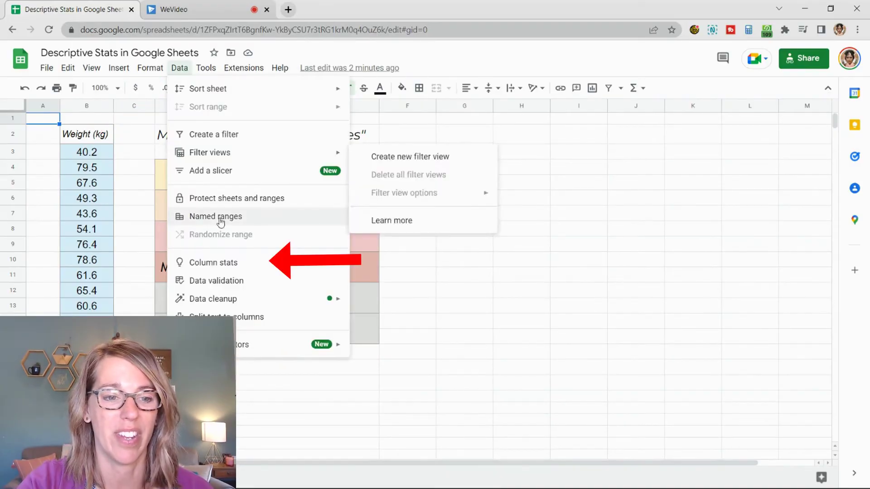
left_click(229, 263)
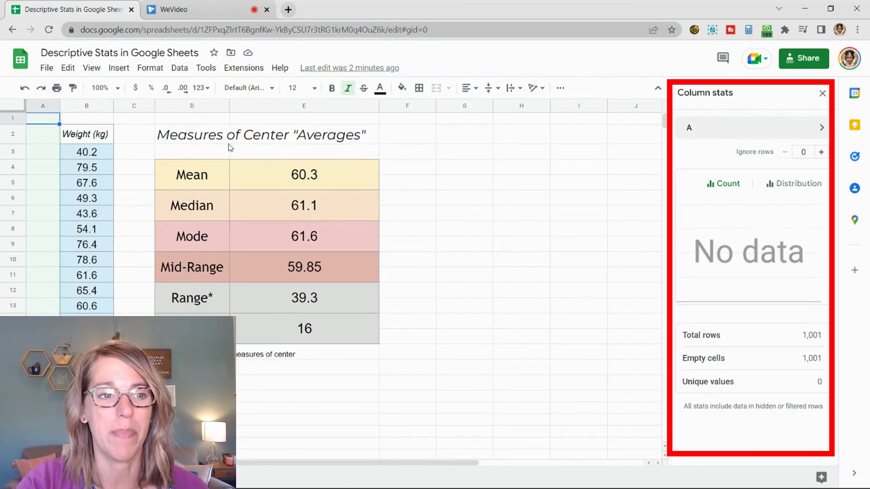
left_click(88, 106)
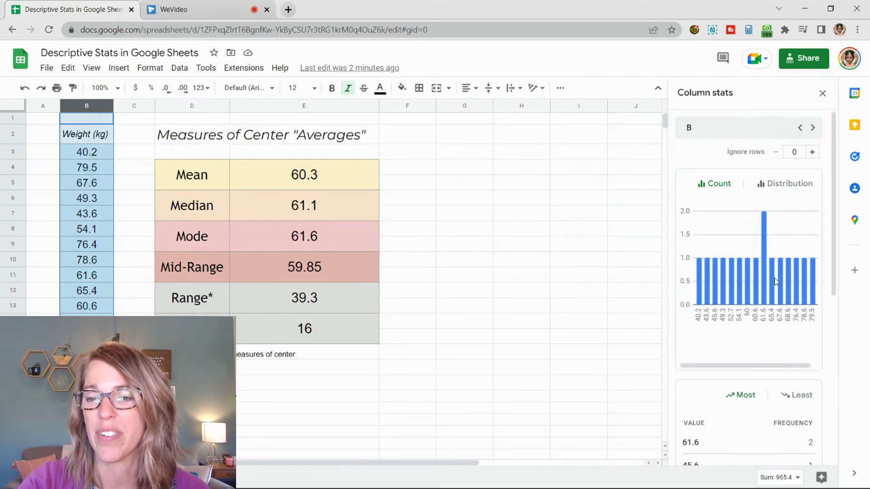
scroll(774, 278, "down", 6)
scroll(776, 281, "down", 1)
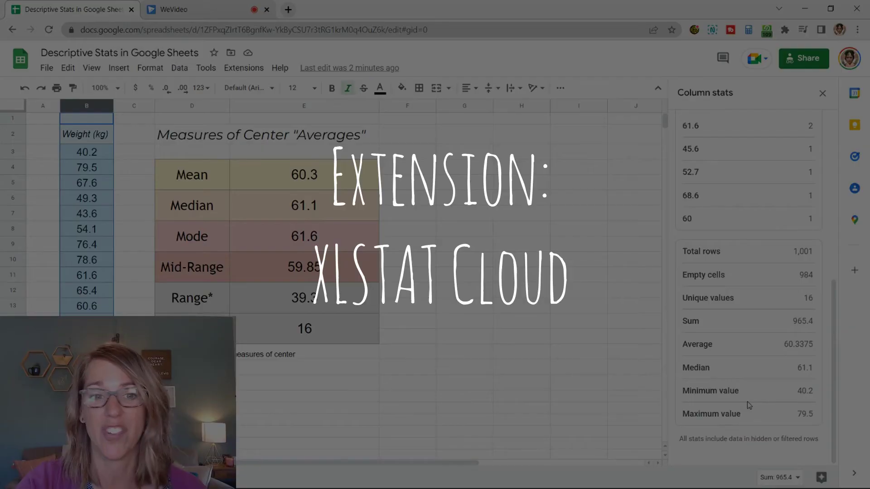
Step: Start the XLSTAT Cloud add-on from the Extensions menu
left_click(243, 69)
mouse_move(255, 88)
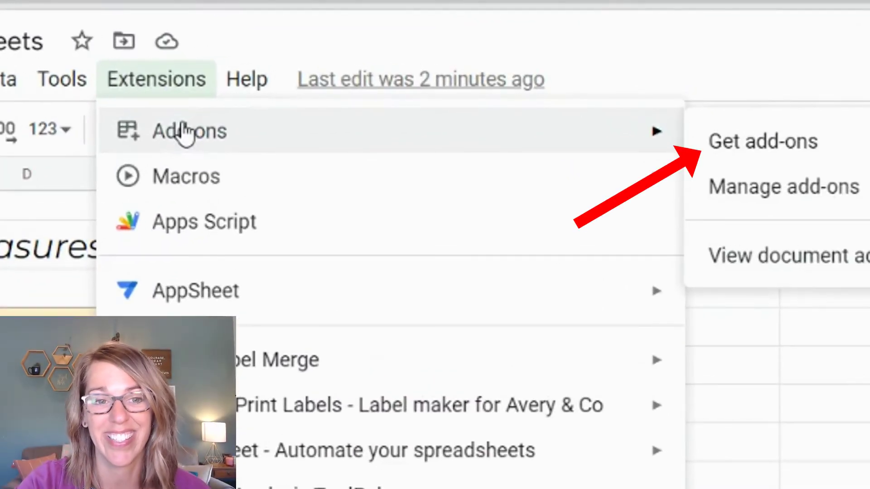
mouse_move(221, 294)
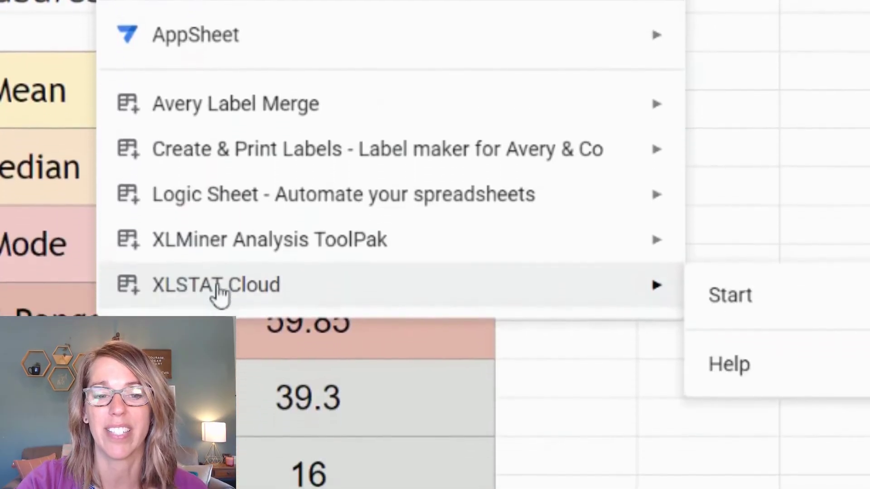
mouse_move(225, 238)
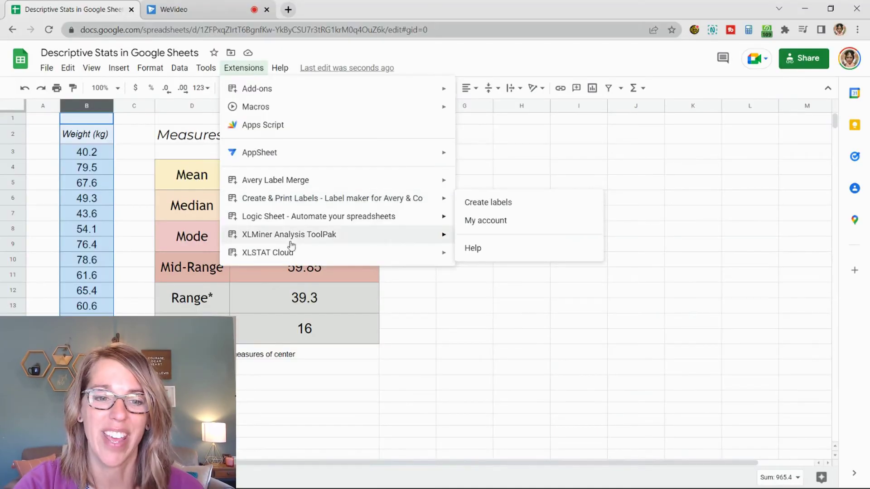
mouse_move(276, 272)
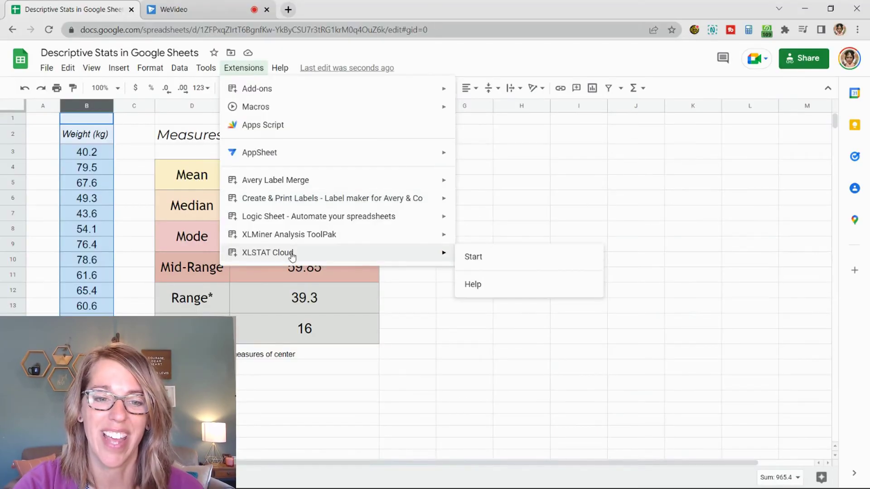
left_click(474, 257)
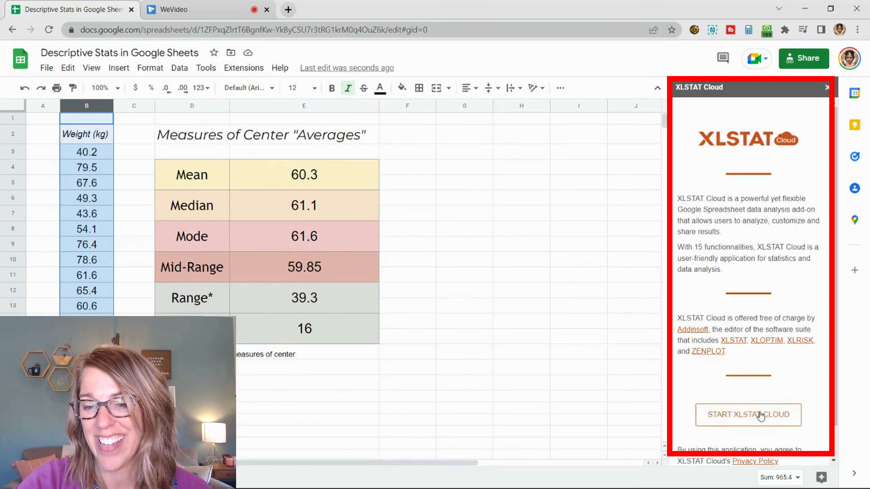
Step: Run XLSTAT Descriptive statistics on Sheet1!B2:B18 as quantitative data, output to a new Desc sheet
left_click(761, 416)
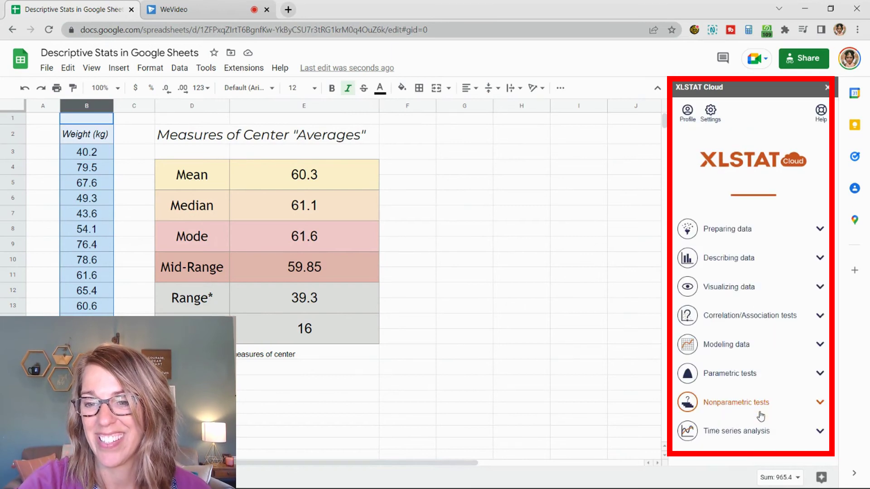
left_click(743, 262)
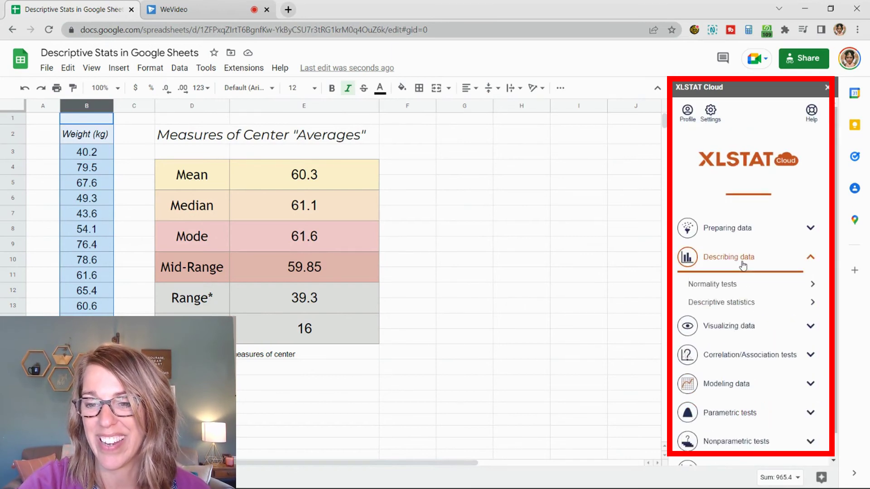
left_click(739, 307)
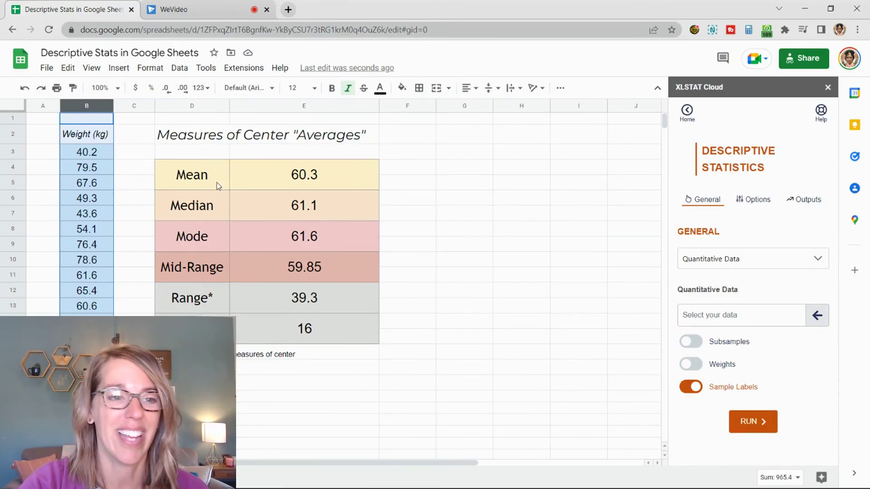
left_click_drag(75, 138, 86, 330)
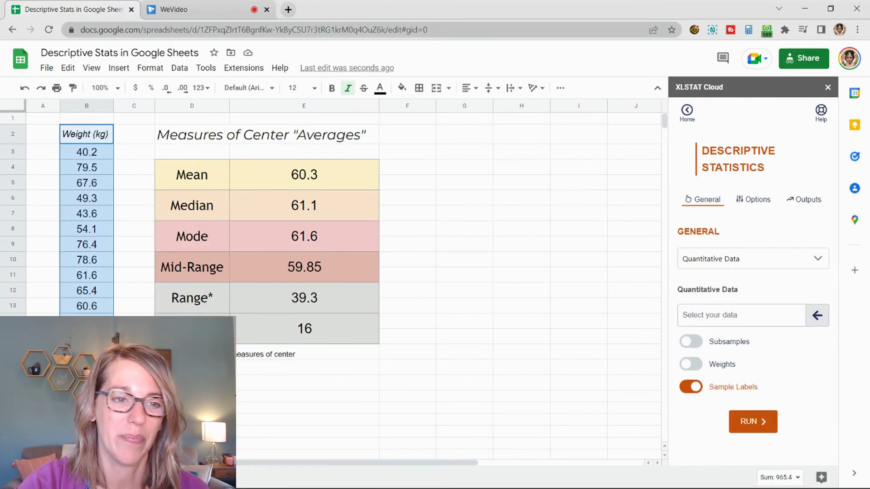
left_click(818, 317)
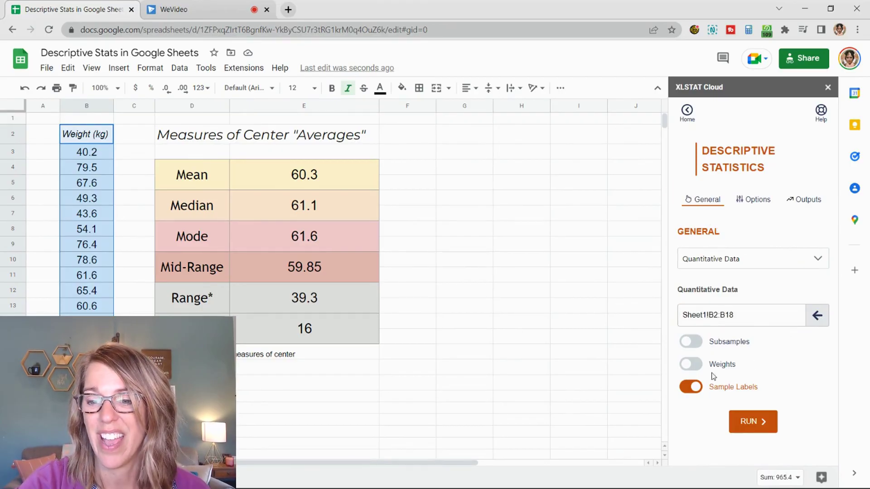
left_click(754, 421)
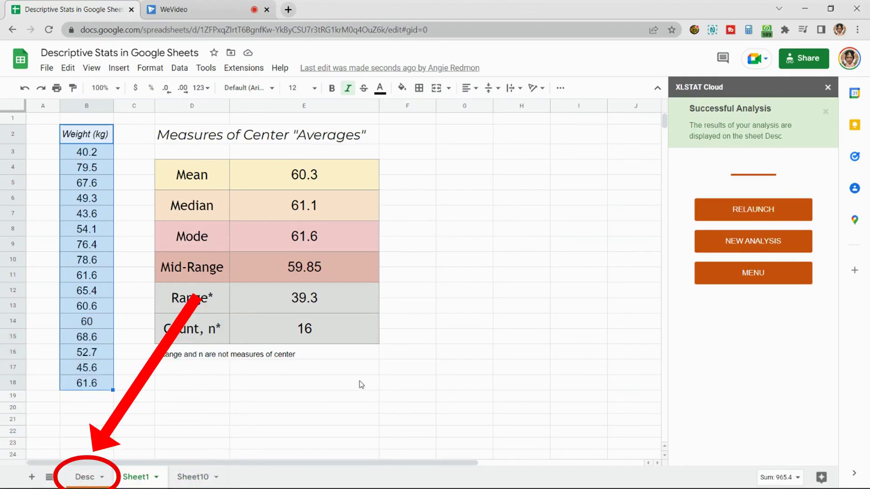
Step: View the Desc sheet's XLSTAT table: 16 observations, mean 60.338, median 61.100
left_click(82, 481)
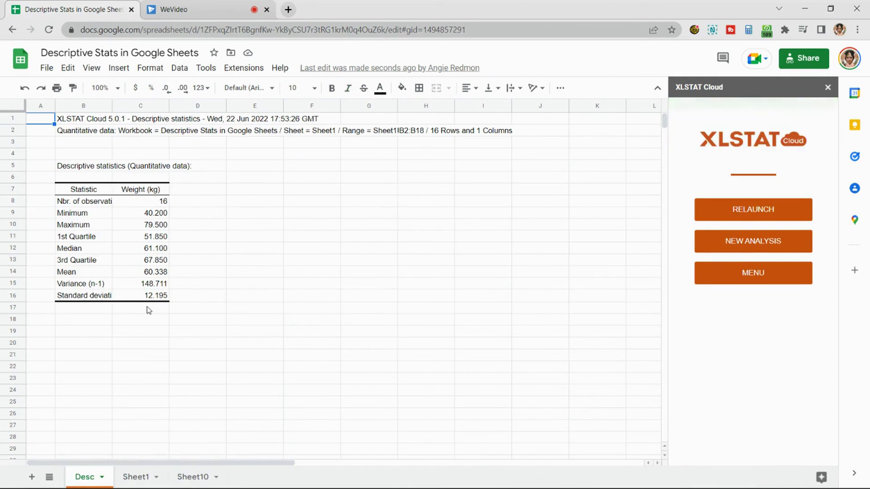